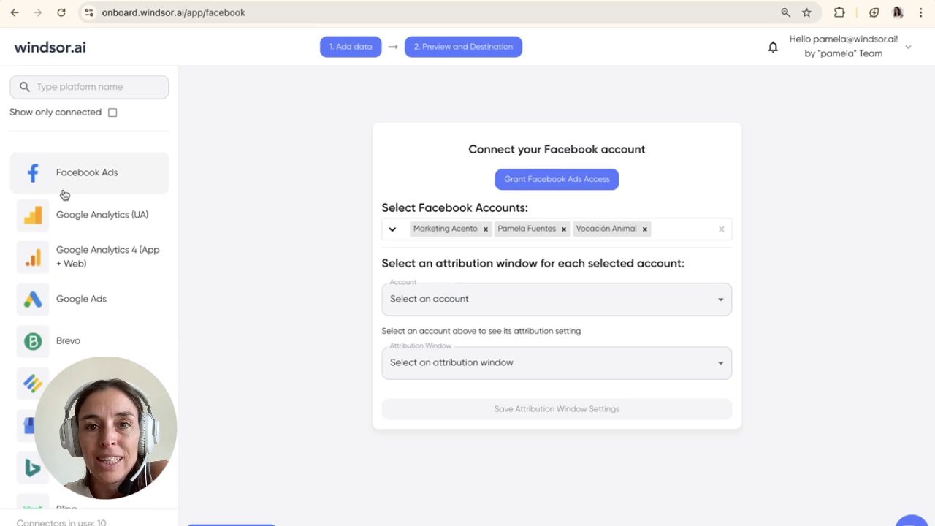
# Step: Look through the list of available data source connectors
pyautogui.scroll(-10, 72, 248)
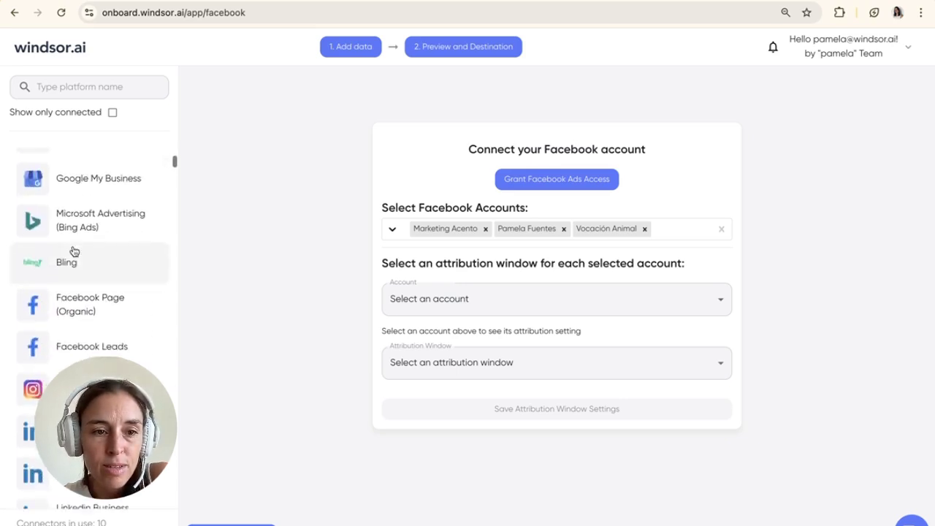
pyautogui.scroll(-15, 73, 250)
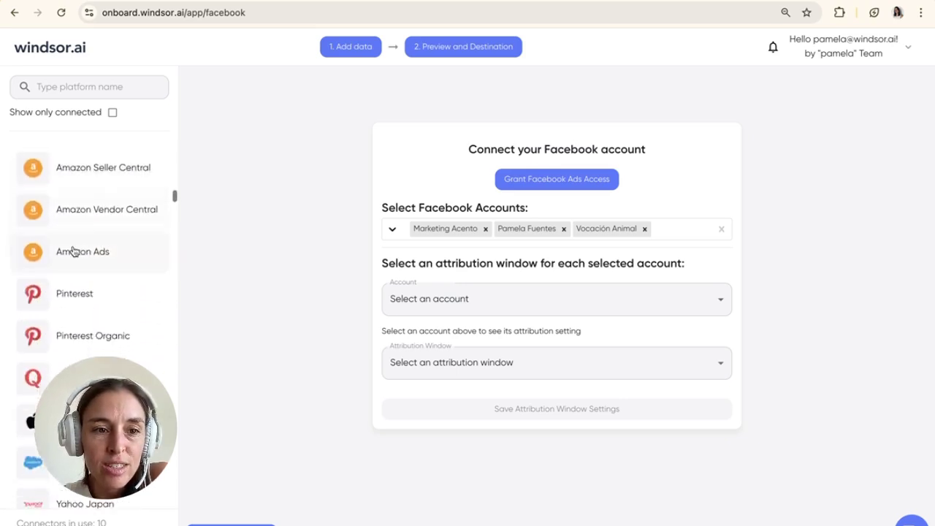
pyautogui.scroll(-5, 73, 251)
pyautogui.scroll(20, 73, 253)
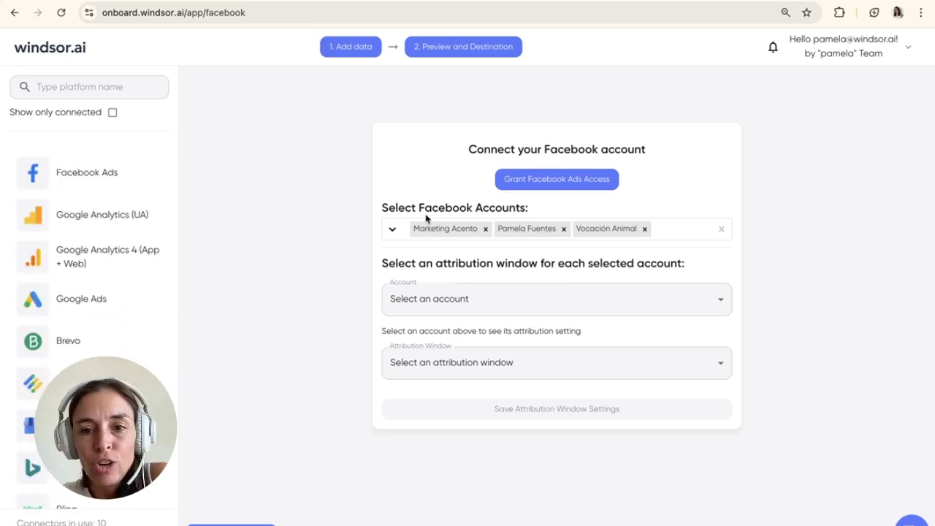
# Step: View the Facebook Ads access login page and the list of Facebook accounts available for selection
pyautogui.click(533, 184)
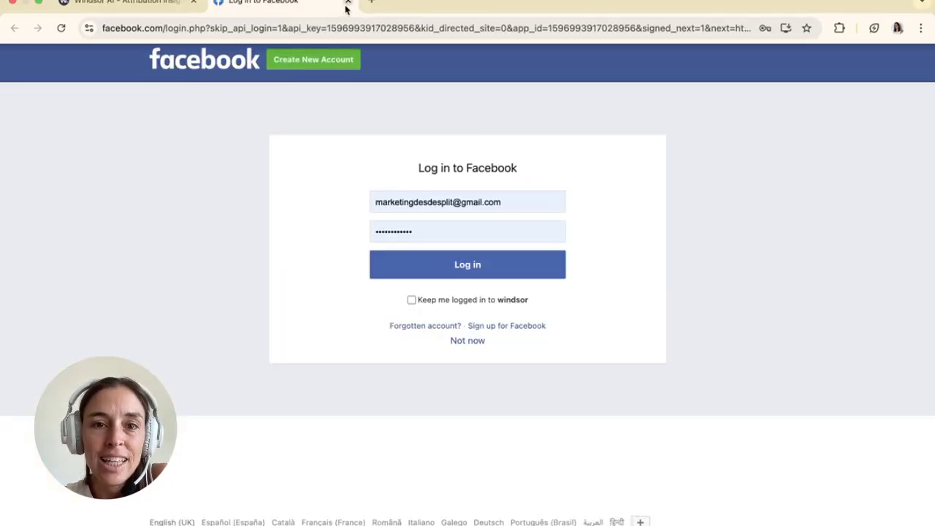
pyautogui.click(349, 3)
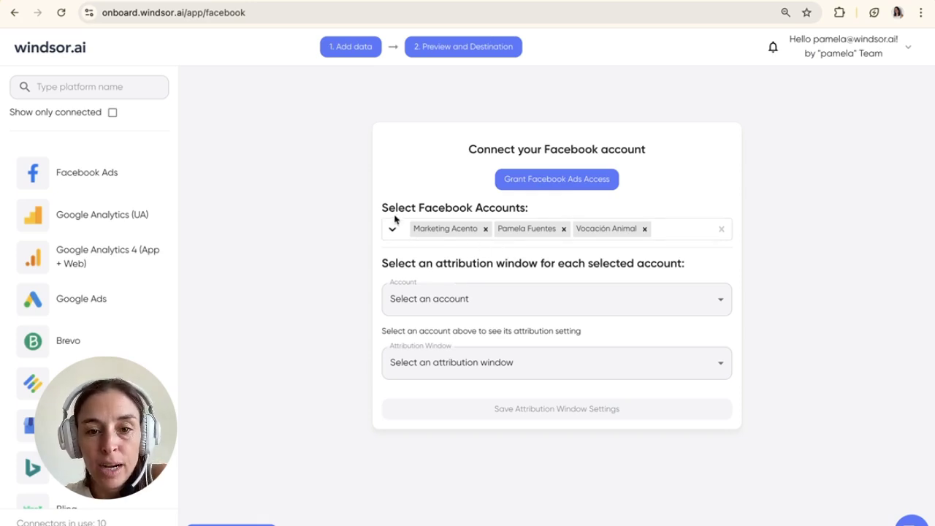
pyautogui.click(395, 234)
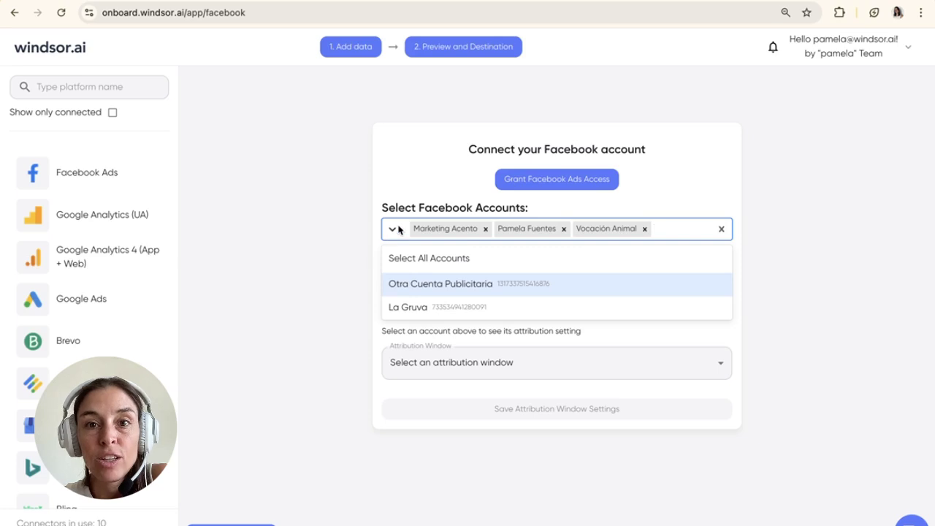
pyautogui.click(437, 421)
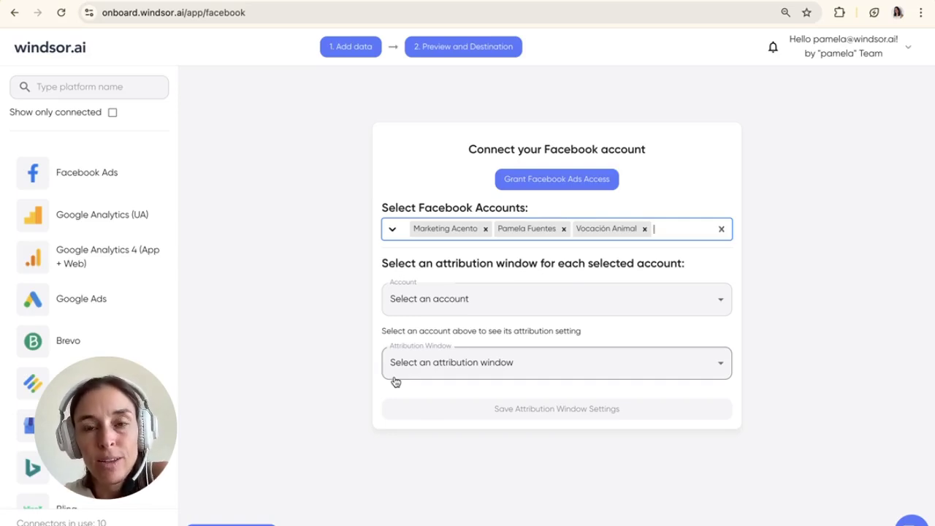
# Step: Go to the Preview and Destination stage and review the Facebook data rows and the date range options
pyautogui.click(442, 53)
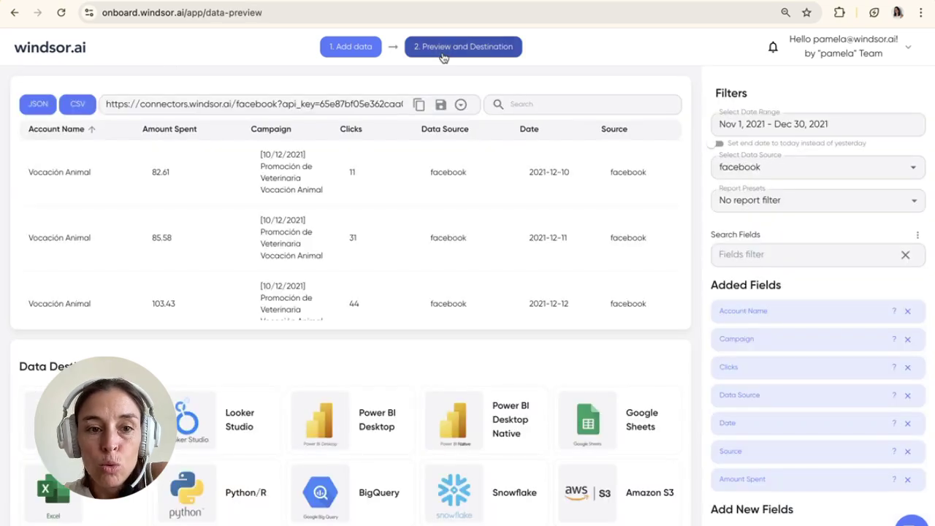
pyautogui.scroll(-4, 338, 245)
pyautogui.scroll(-1, 337, 245)
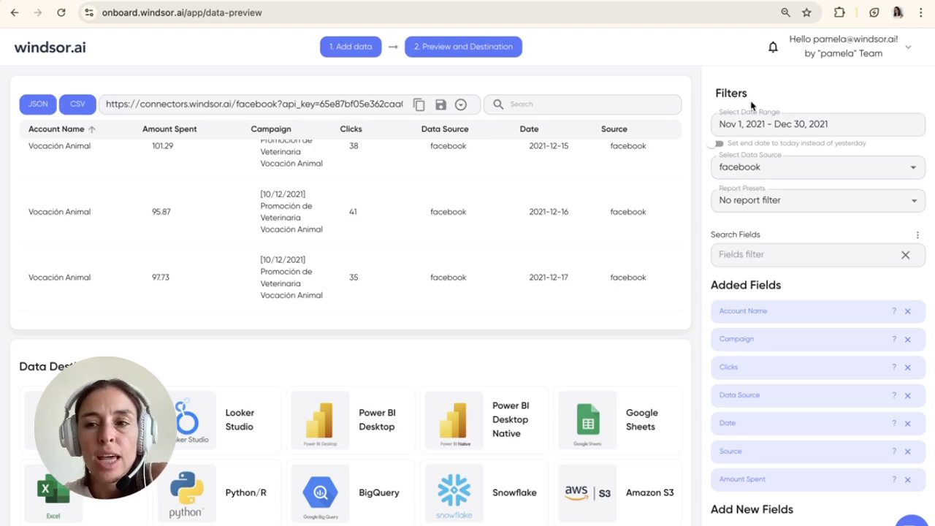
pyautogui.click(761, 122)
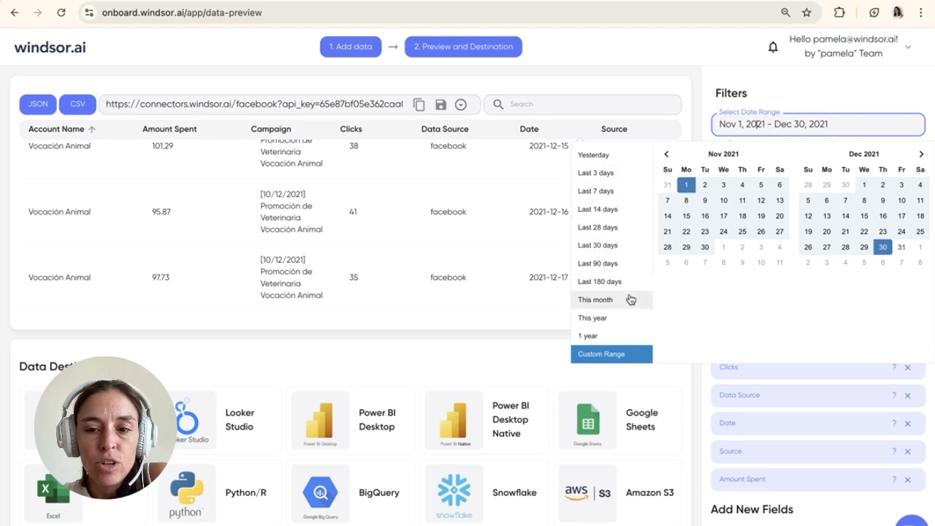
pyautogui.click(390, 123)
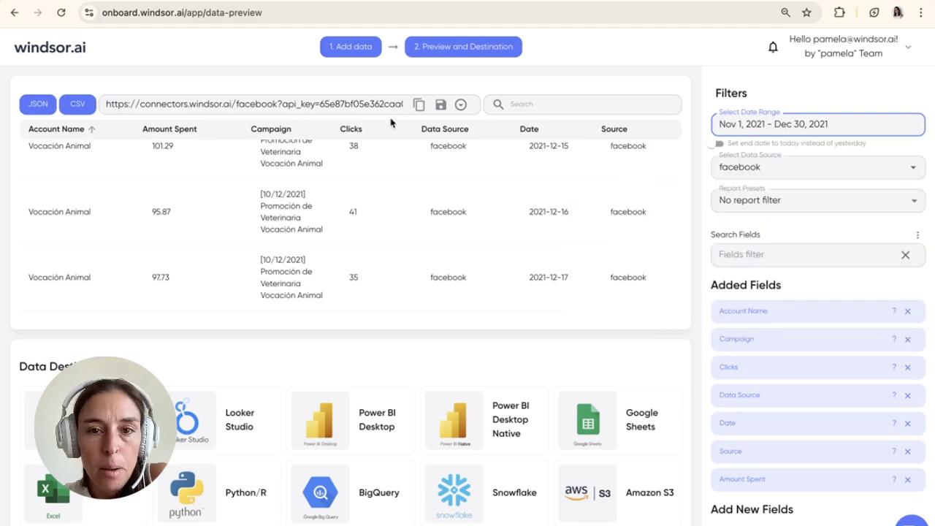
# Step: Save the data URL of the Facebook query under the name "Facebook Ads a Powerbi"
pyautogui.click(441, 106)
pyautogui.click(402, 273)
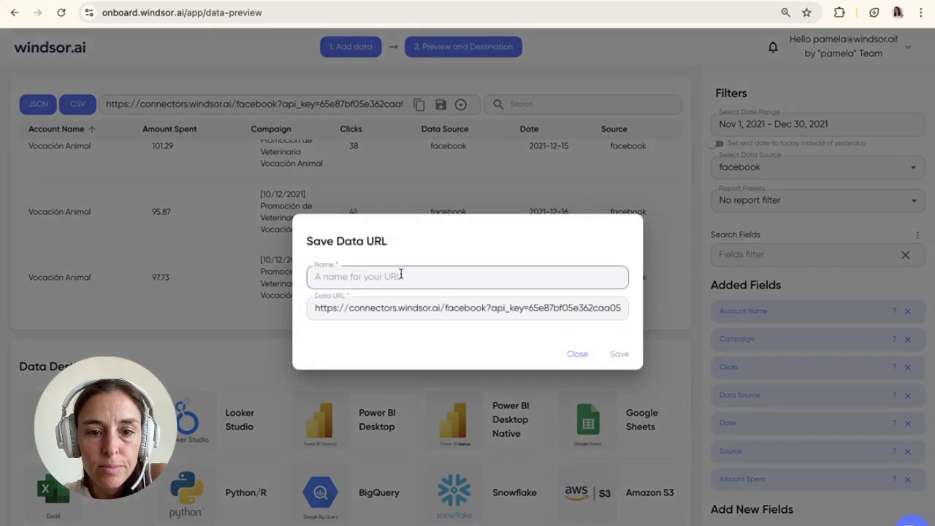
pyautogui.write('Facebook Ads')
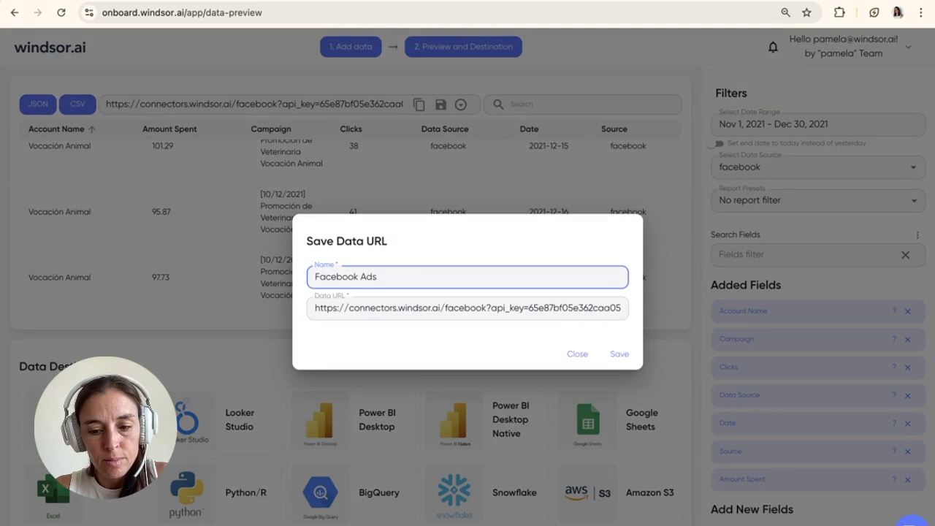
pyautogui.write(' a Powerbi')
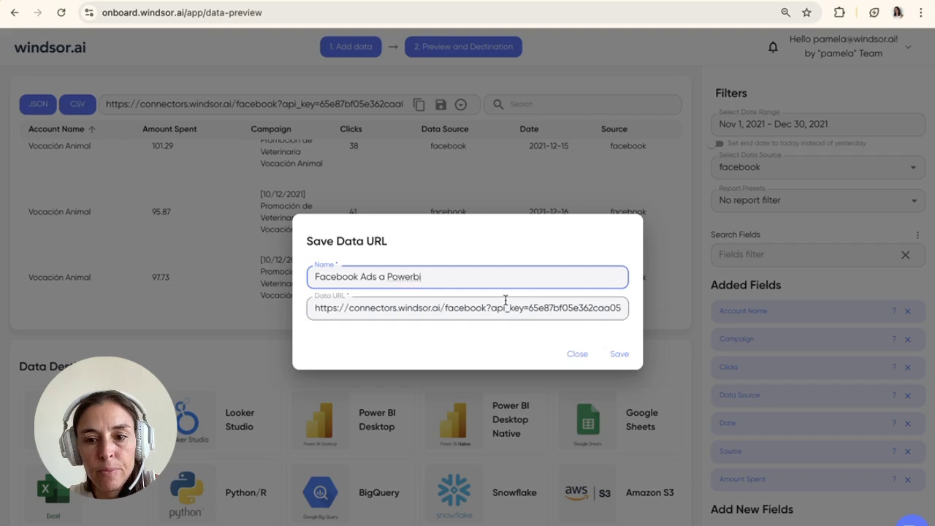
pyautogui.click(620, 354)
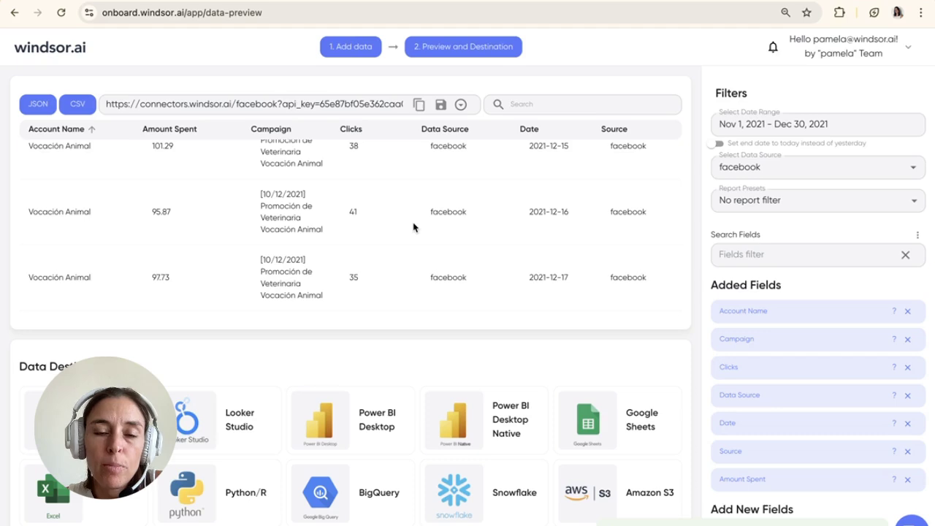
# Step: Choose Power BI Desktop Native as the destination, switch to Power BI Desktop and connect to the Windsor (beta) data source
pyautogui.click(504, 441)
pyautogui.scroll(-2, 511, 369)
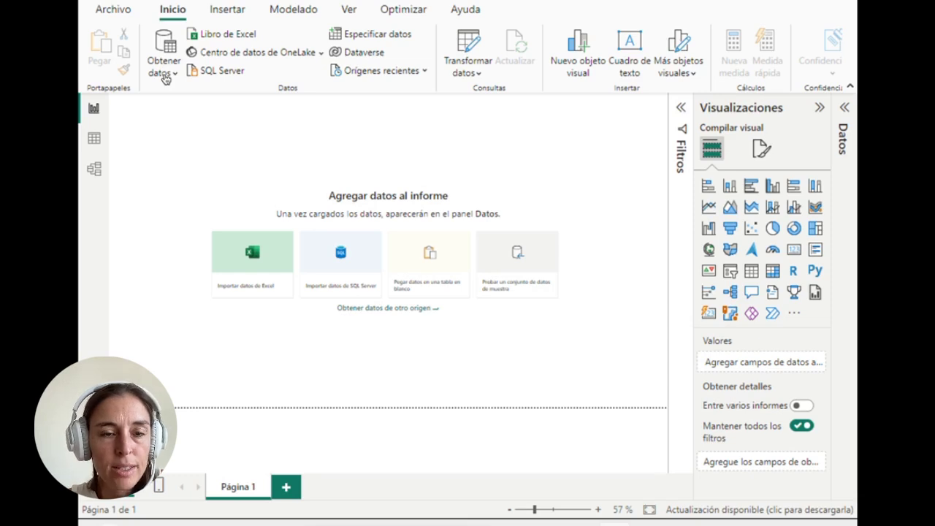
pyautogui.click(165, 73)
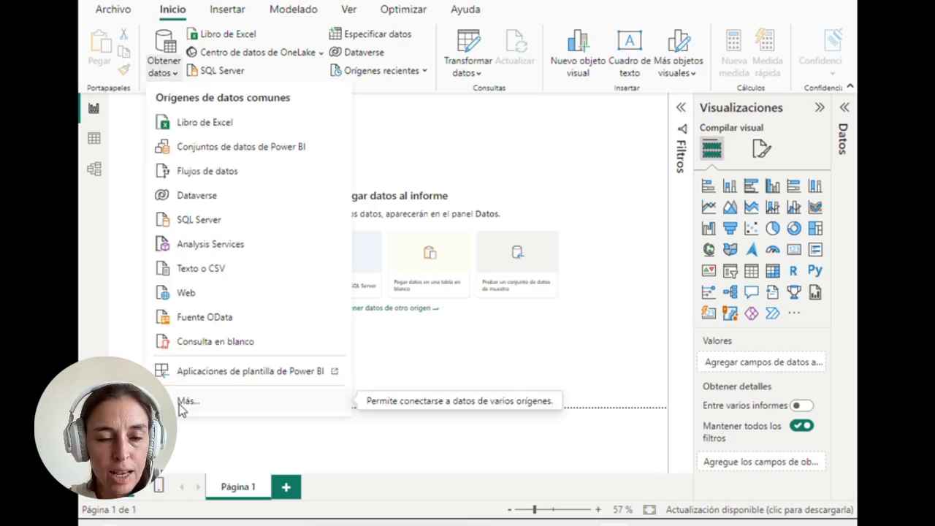
pyautogui.click(182, 404)
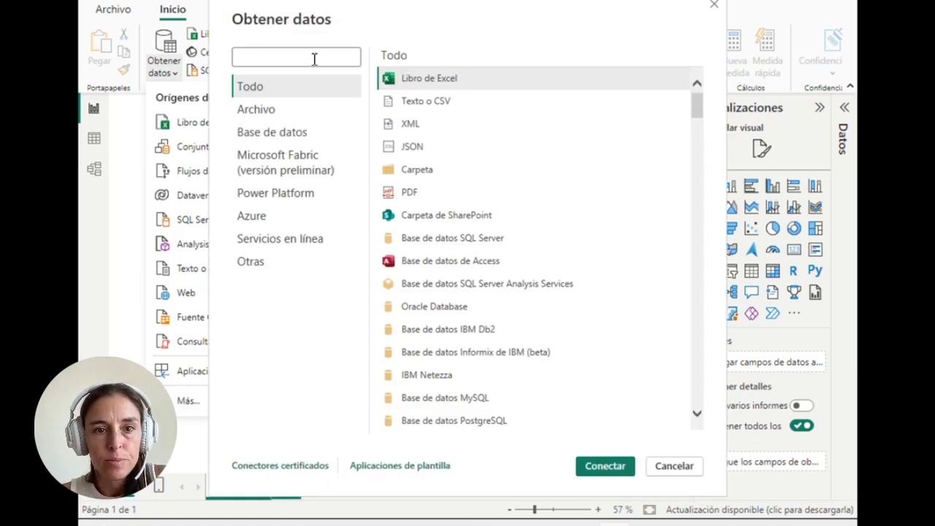
pyautogui.click(314, 58)
pyautogui.write('windsor')
pyautogui.click(441, 82)
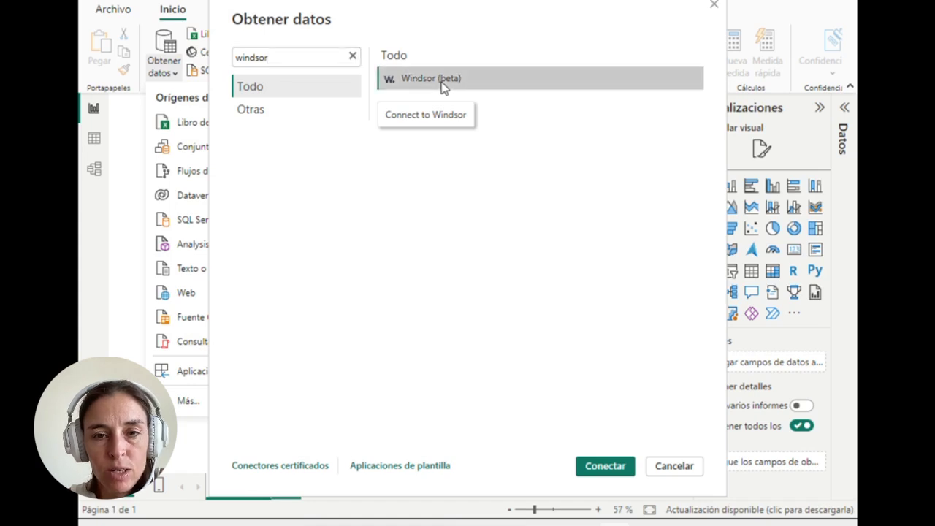
pyautogui.click(600, 469)
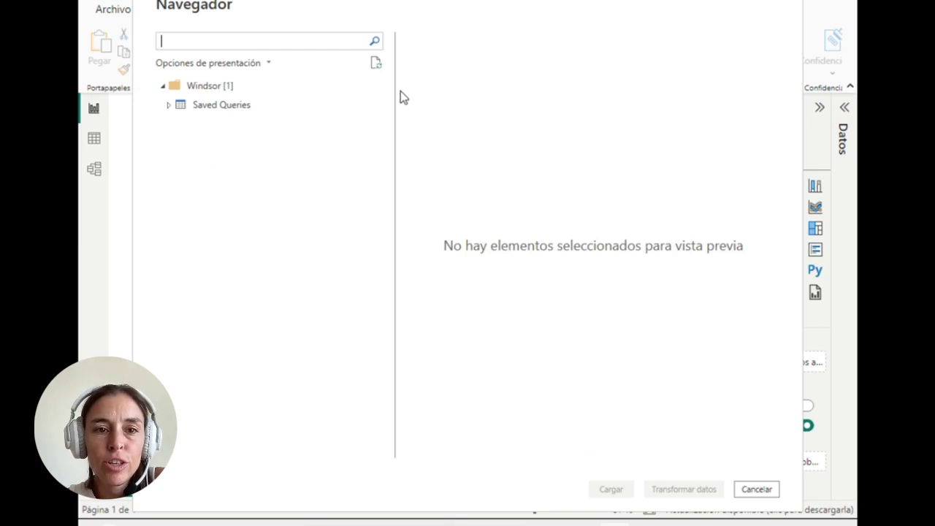
# Step: Select the "Facebook Ads a Powerbi" query from Windsor's saved queries and review its data preview
pyautogui.click(167, 107)
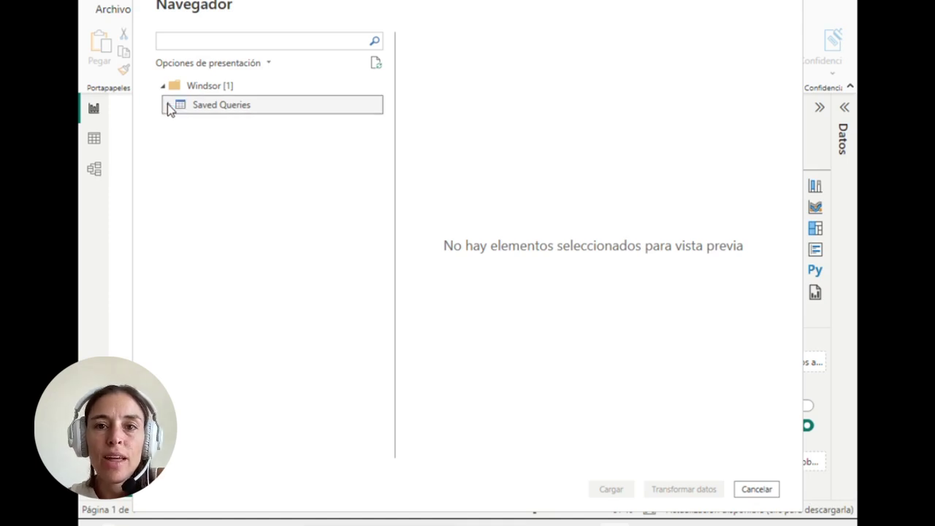
pyautogui.click(167, 106)
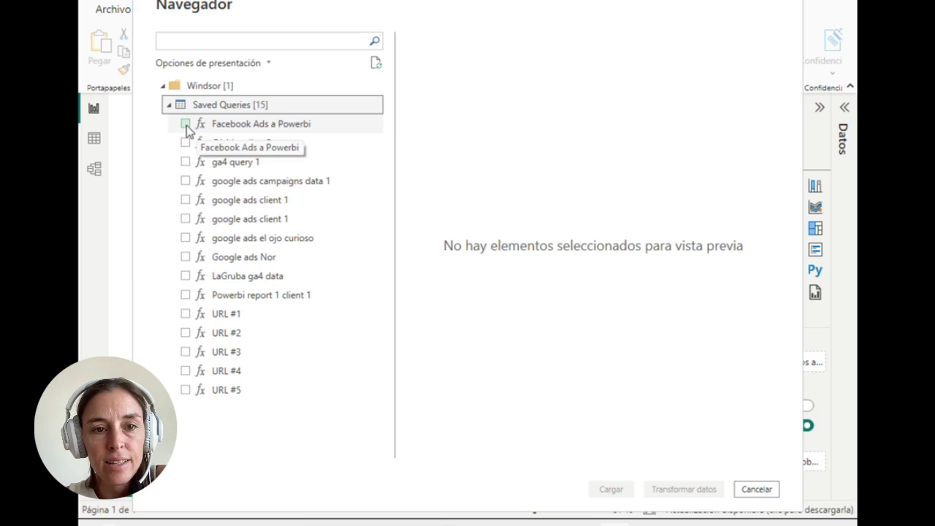
pyautogui.click(185, 124)
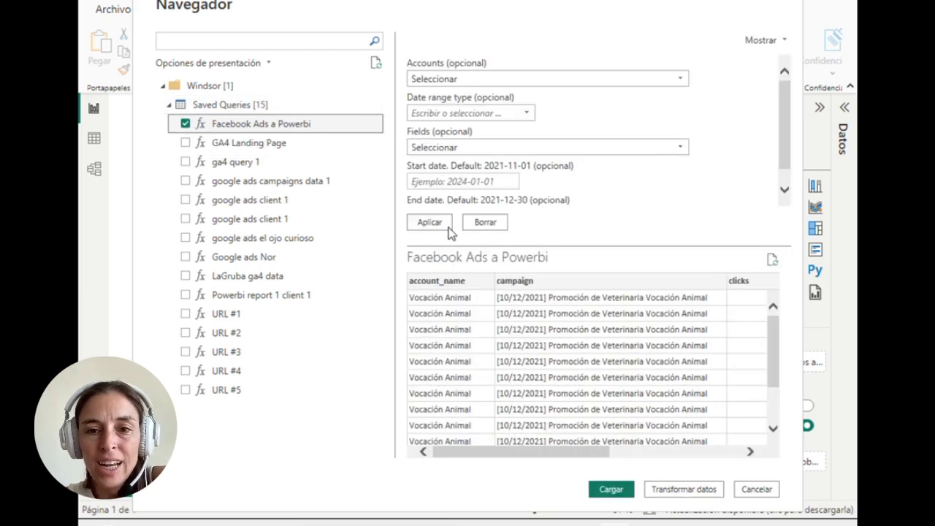
pyautogui.hscroll(5, 530, 352)
pyautogui.scroll(-1, 531, 353)
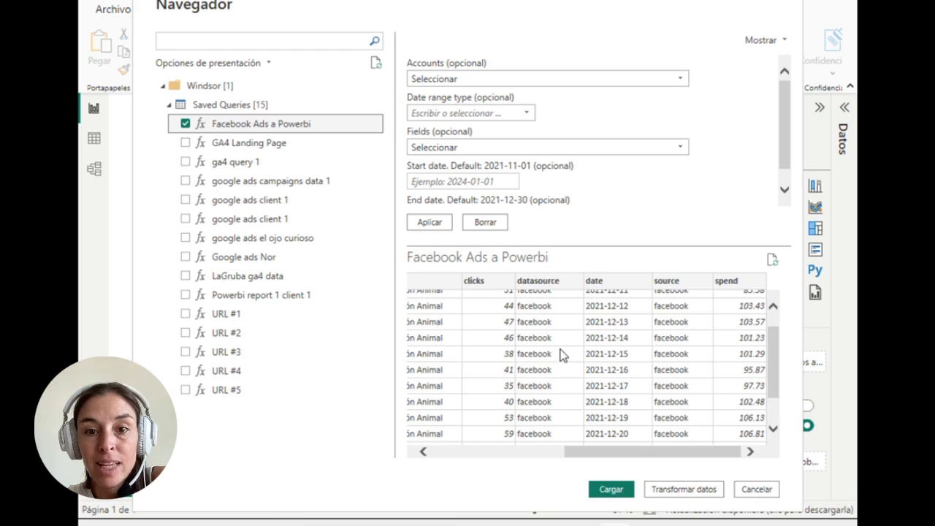
# Step: Examine the optional Fields, Accounts and Date range type parameters of the selected query
pyautogui.click(533, 147)
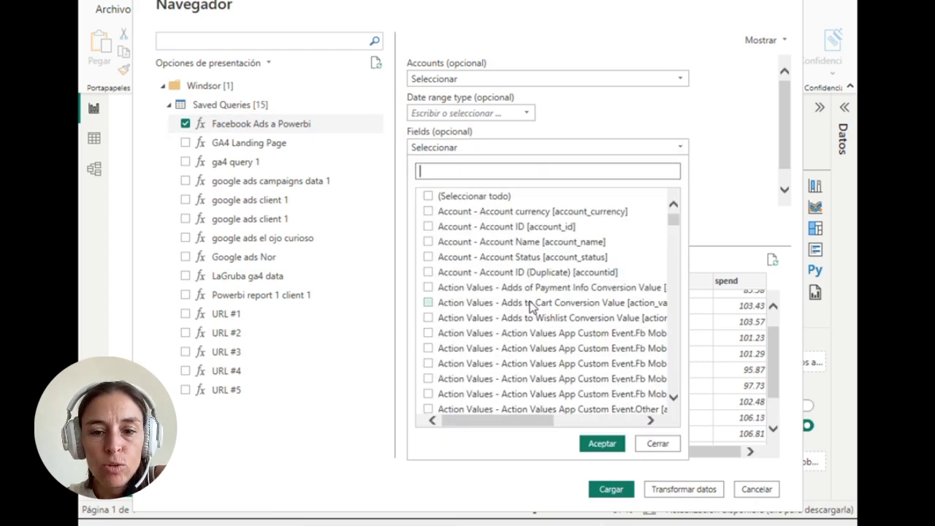
pyautogui.scroll(-5, 529, 301)
pyautogui.scroll(-10, 530, 302)
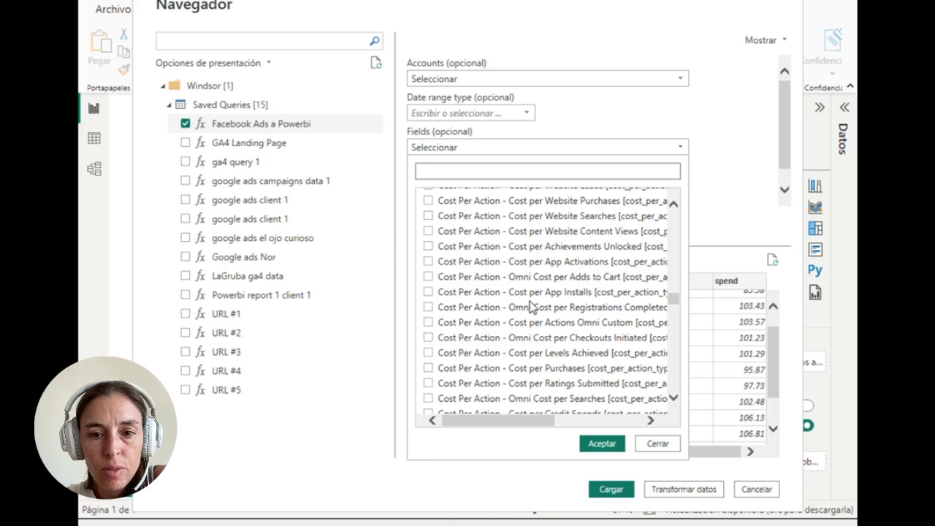
pyautogui.scroll(-10, 529, 305)
pyautogui.click(573, 81)
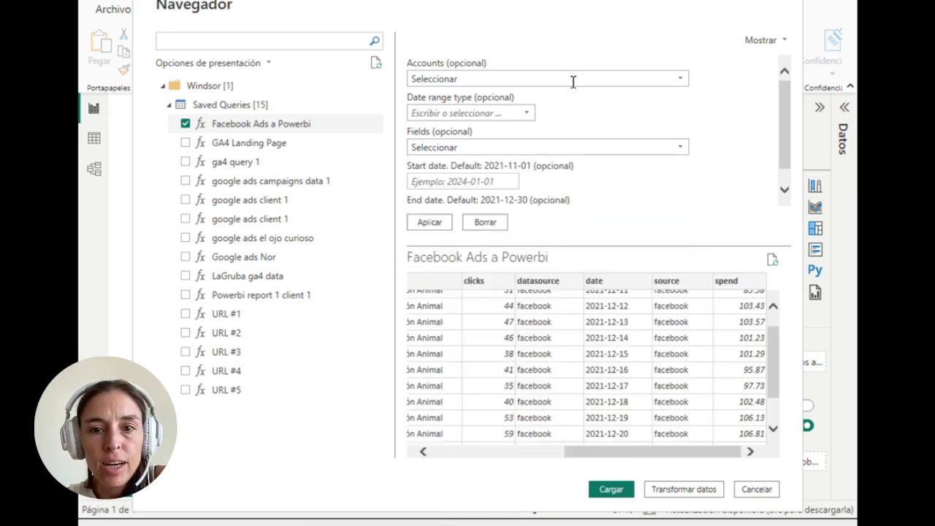
pyautogui.click(572, 82)
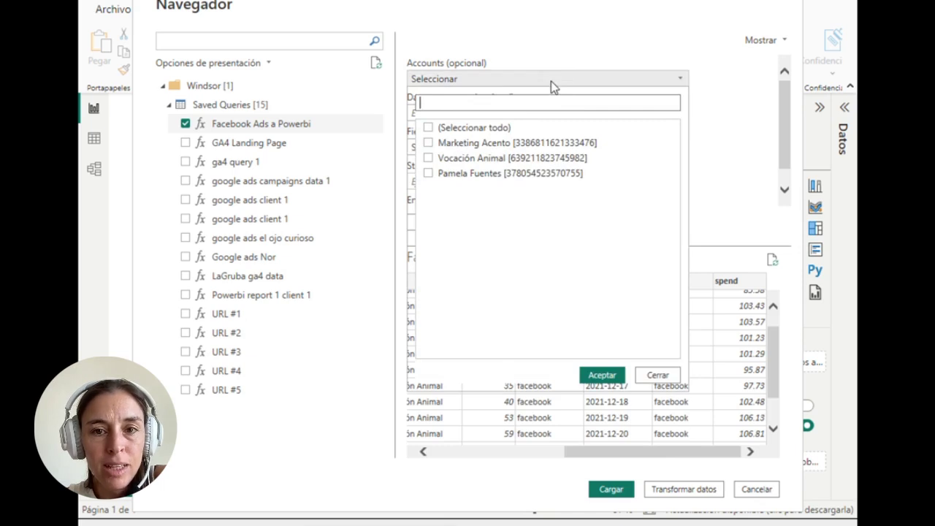
pyautogui.click(551, 81)
pyautogui.click(464, 115)
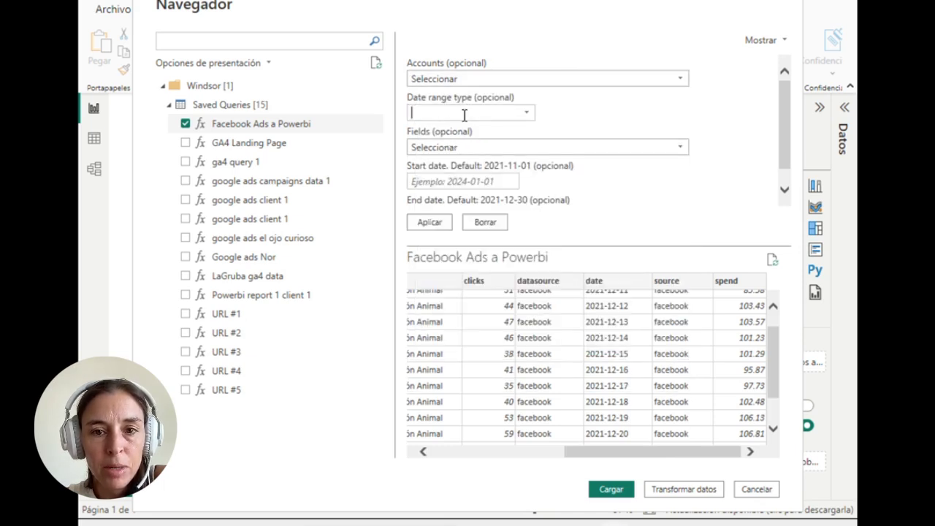
# Step: Load the query into Power BI and add its account_name, campaign, clicks and date fields to the report
pyautogui.click(606, 494)
pyautogui.click(729, 165)
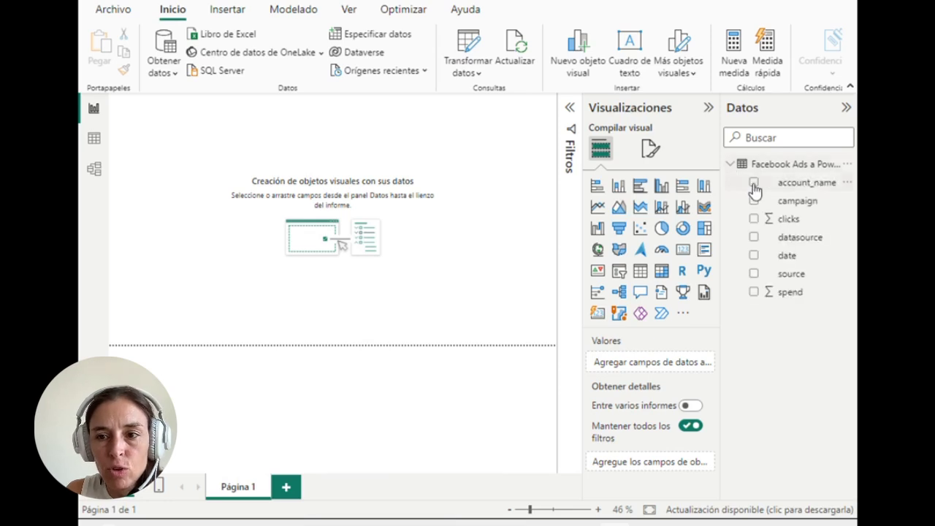
pyautogui.click(753, 221)
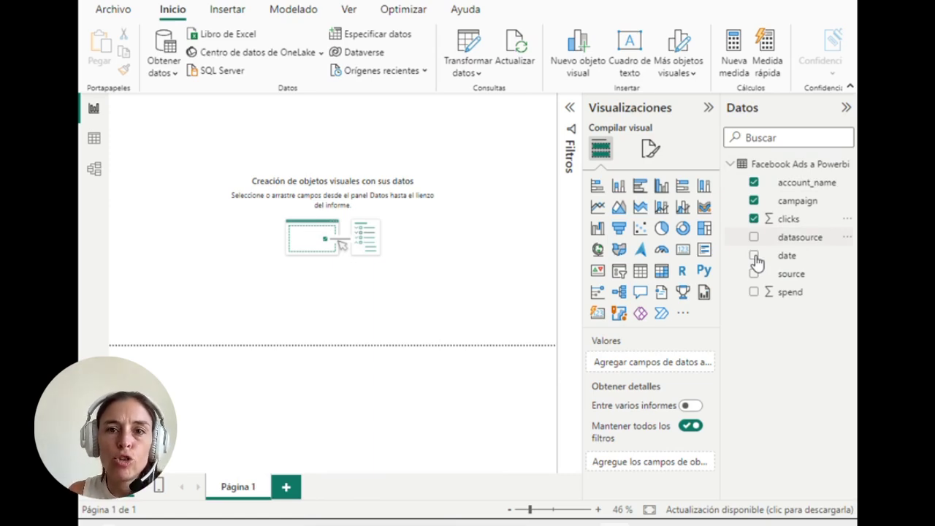
pyautogui.click(754, 257)
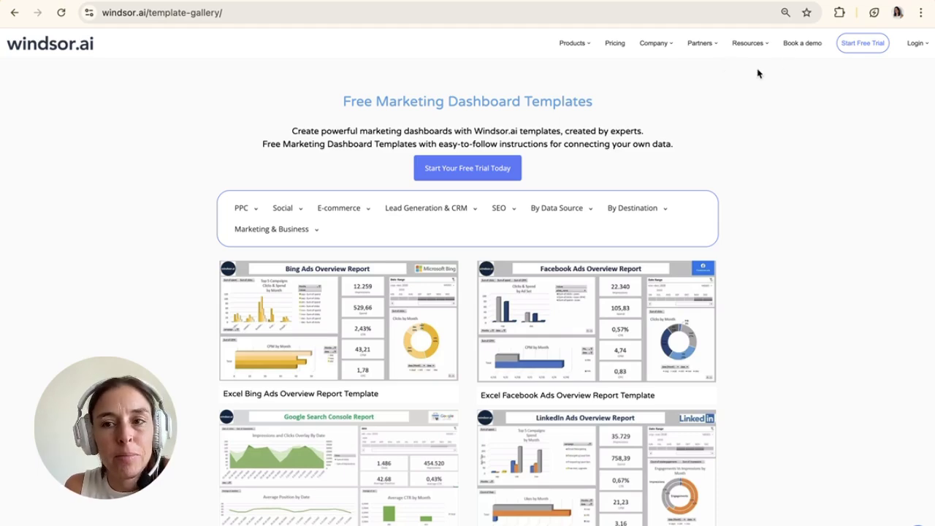
# Step: In the browser, show Windsor.ai's gallery templates for the Power BI destination and browse the dashboard examples
pyautogui.moveTo(747, 43)
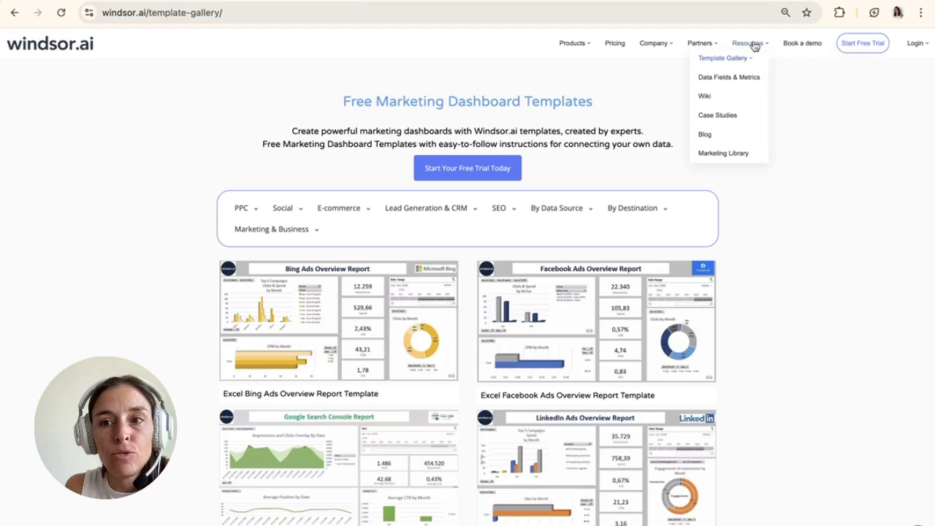
pyautogui.click(627, 209)
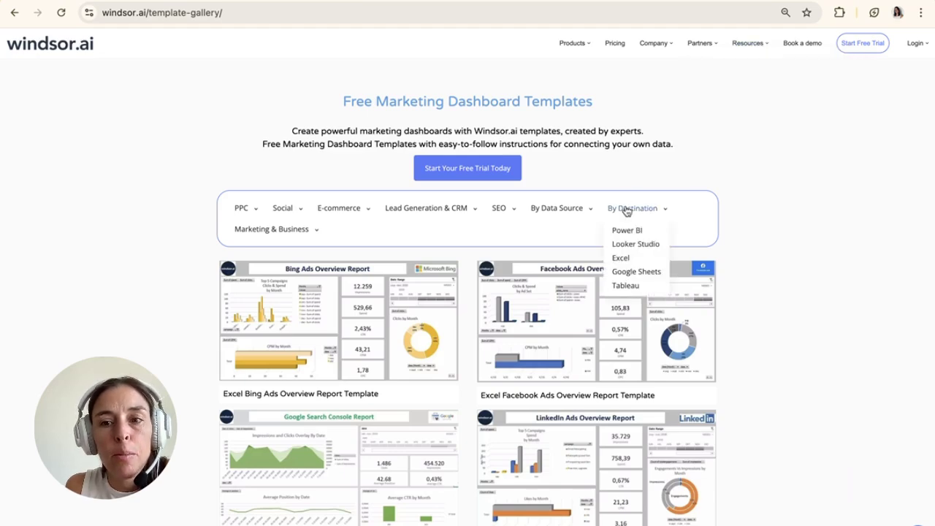
pyautogui.click(627, 232)
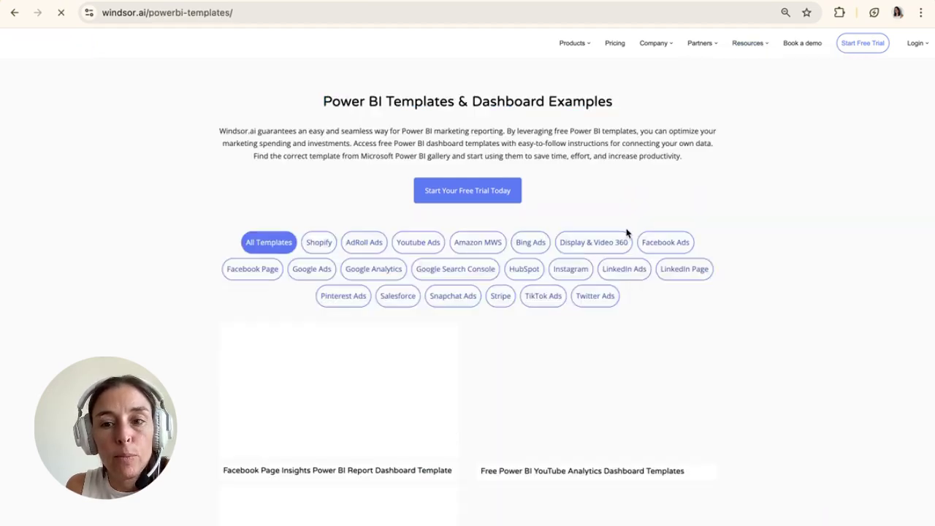
pyautogui.scroll(-5, 754, 277)
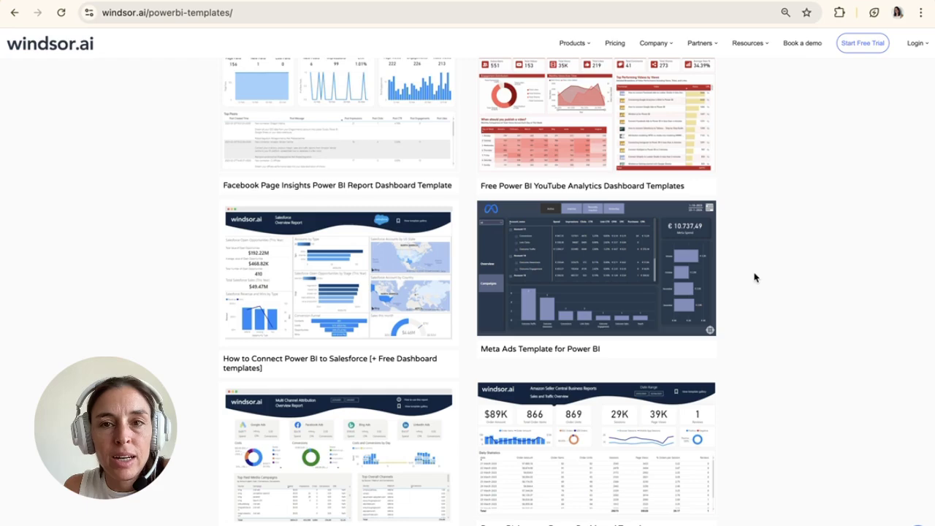
pyautogui.scroll(-5, 754, 276)
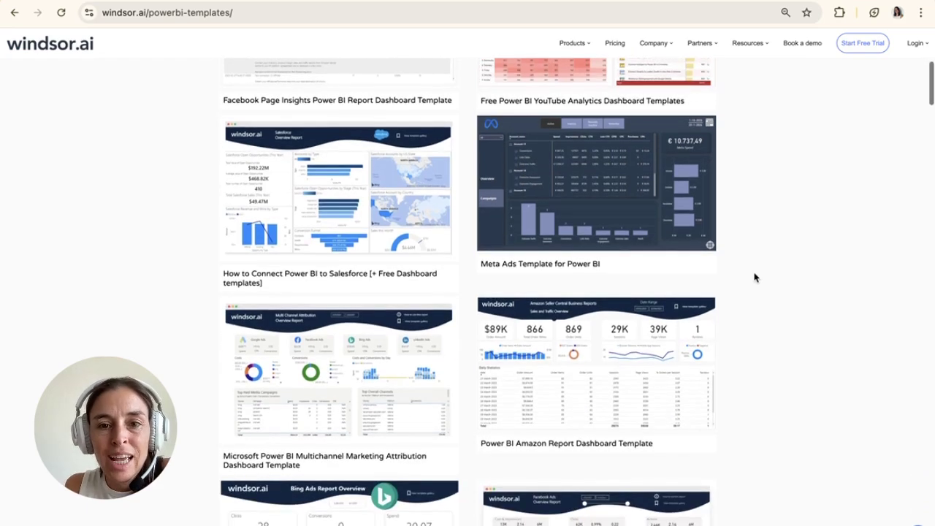